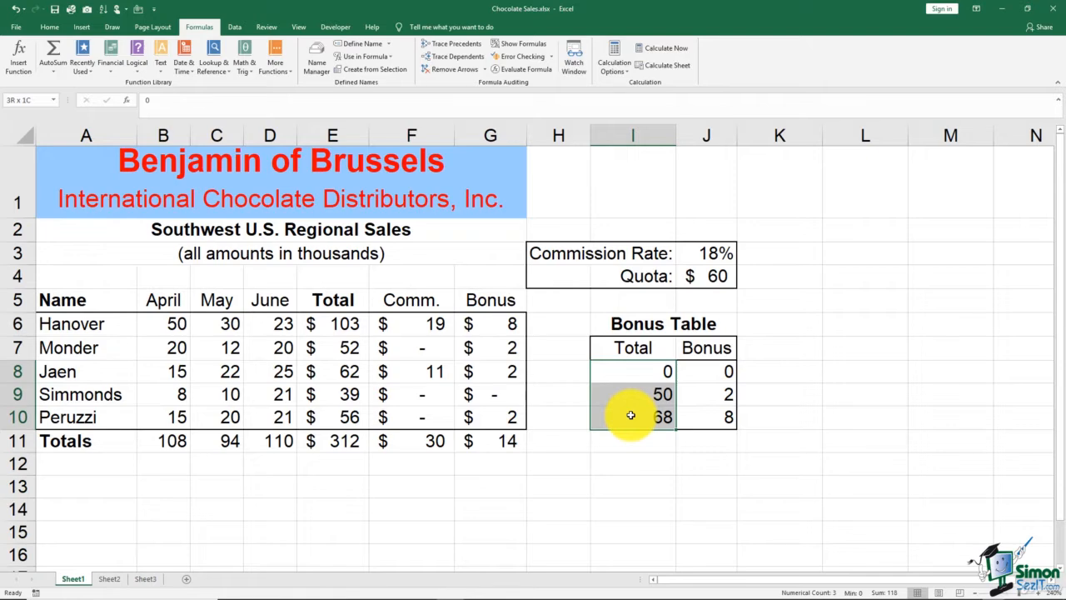
Name the Bonus Table's data range I8:J10 "Bonus_Table"
click(634, 455)
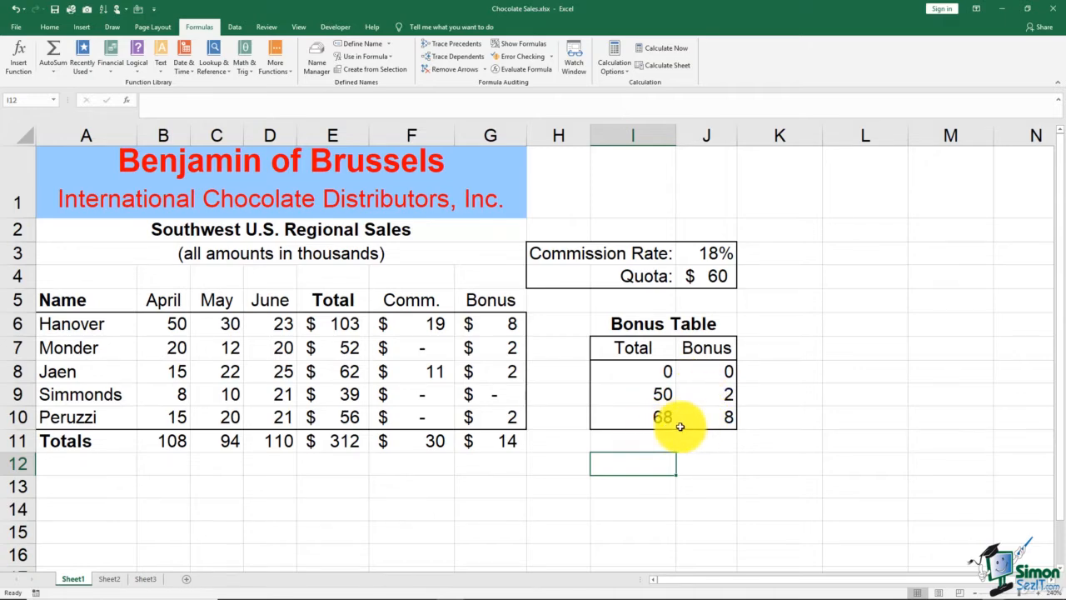
click(697, 464)
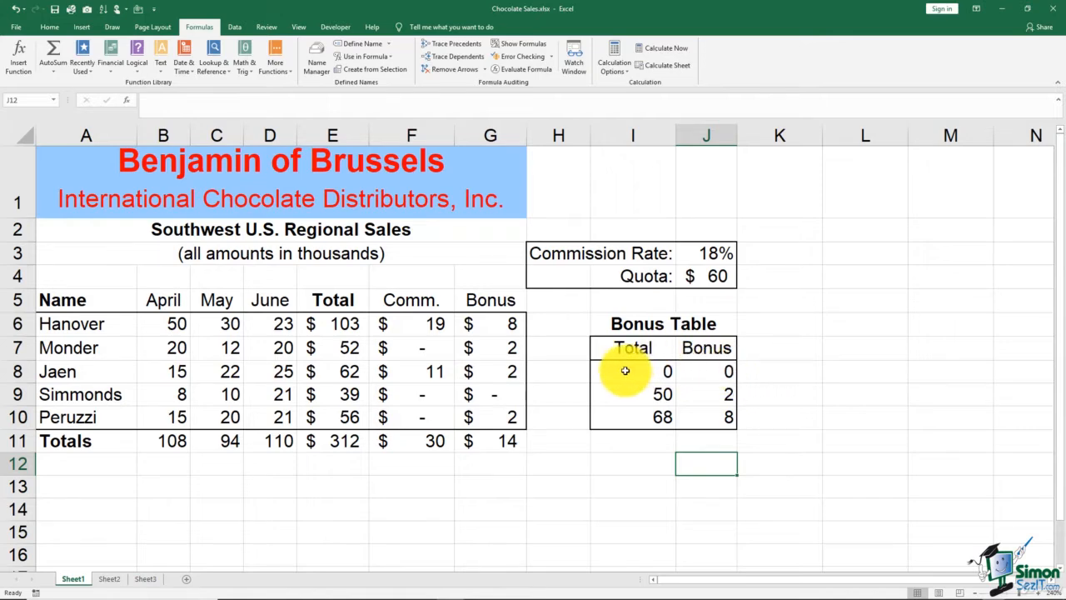
drag(625, 370, 719, 421)
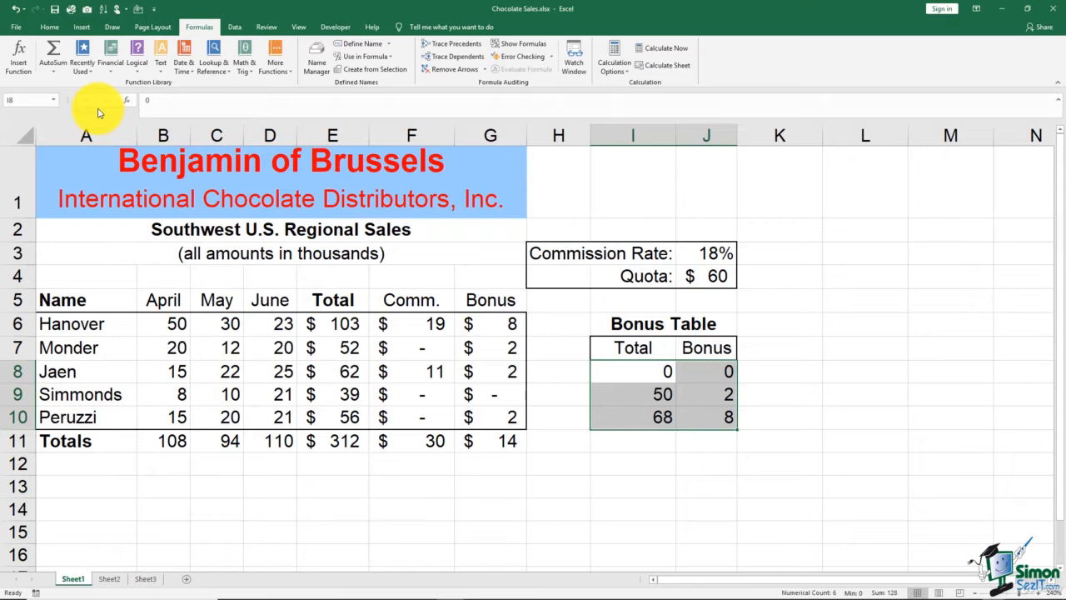
click(53, 100)
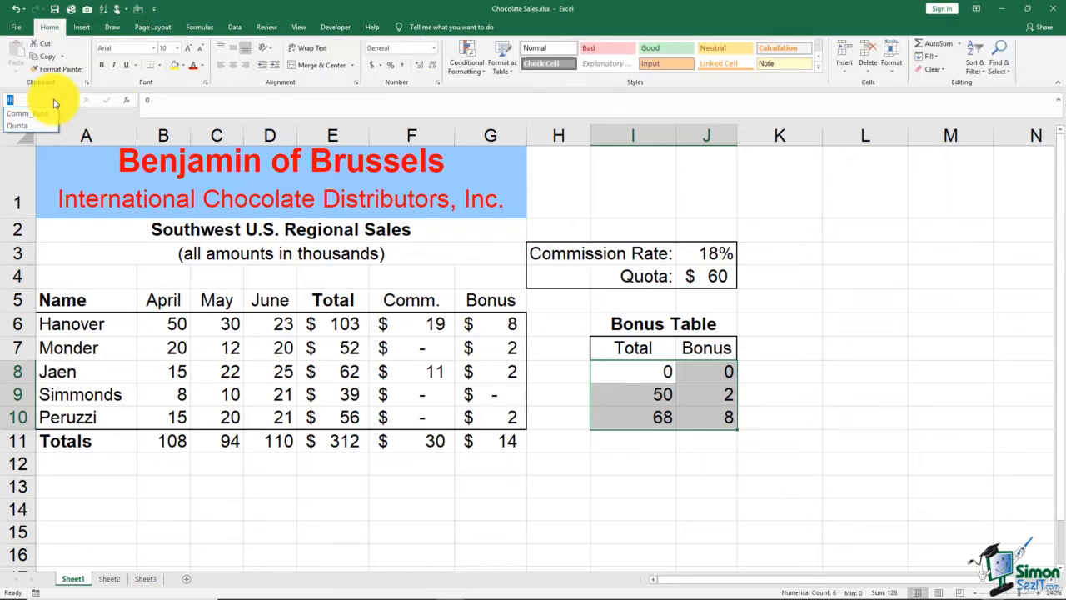
text(B)
text(onus)
text(_Table)
key(Return)
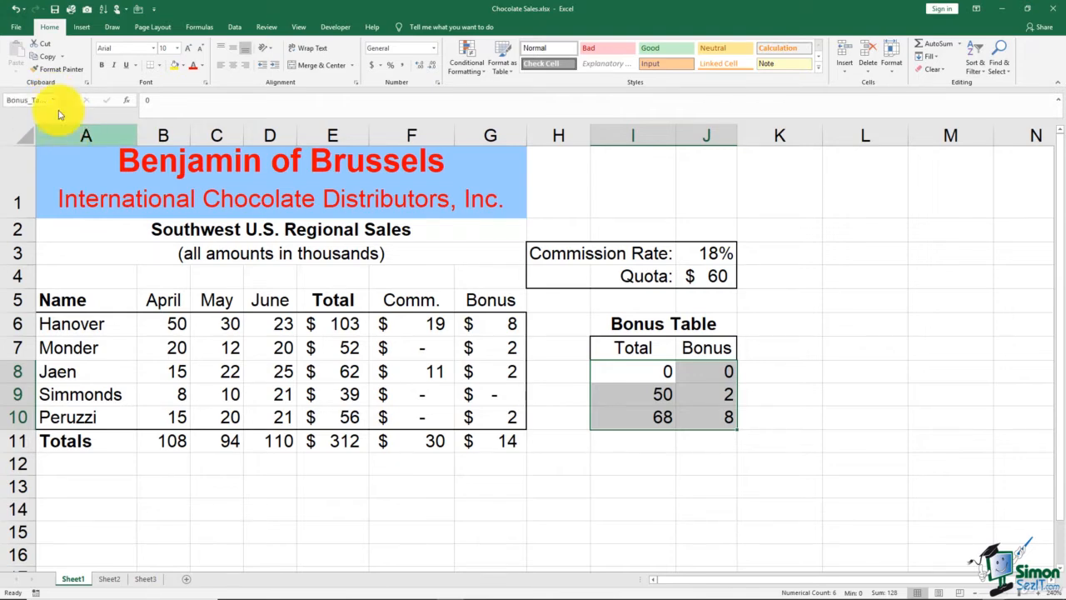
Go to the named ranges Quota and Bonus_Table in turn to check which cells they refer to
click(60, 100)
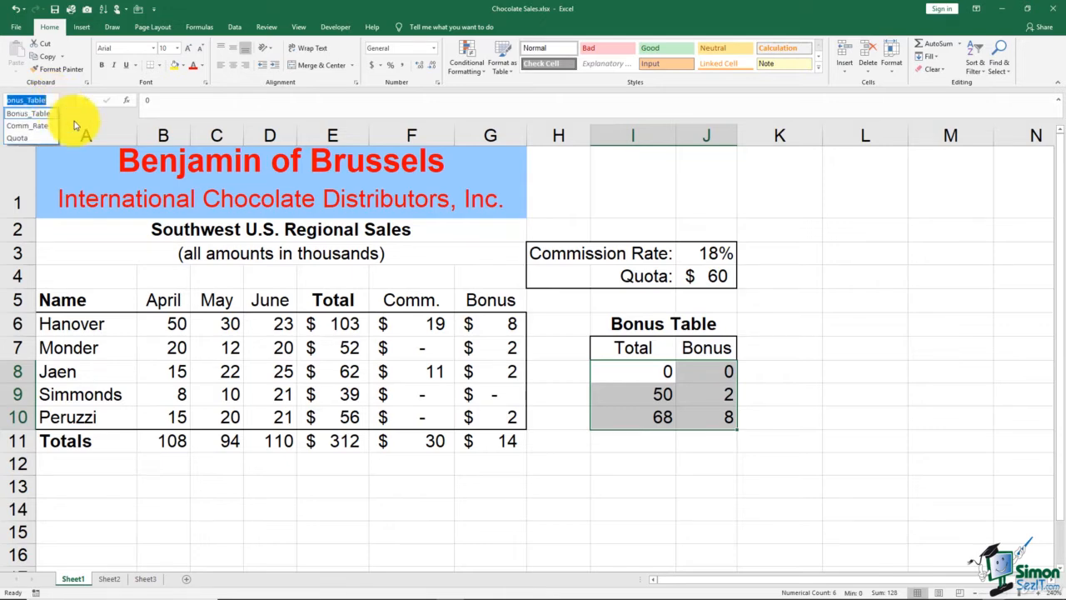
click(44, 139)
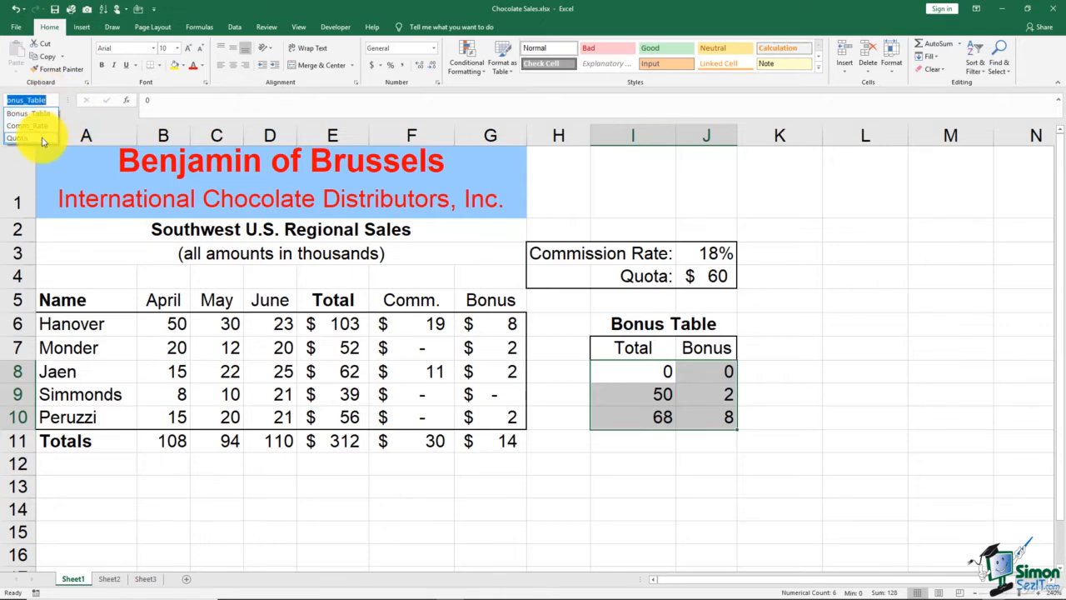
click(54, 100)
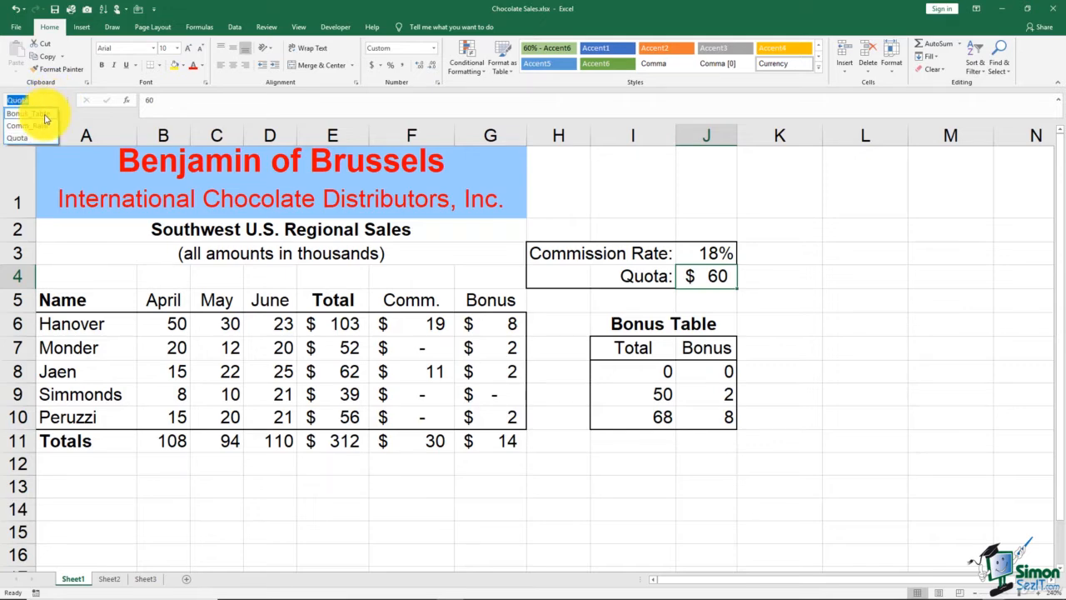
click(45, 115)
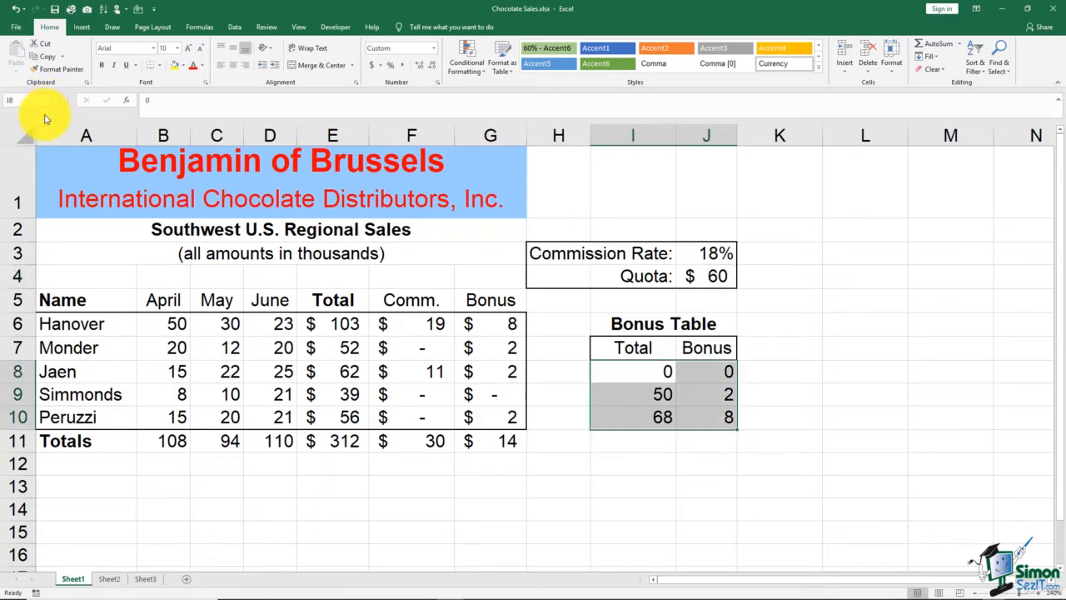
Clear the existing bonus formulas from cells G6:G10
click(566, 460)
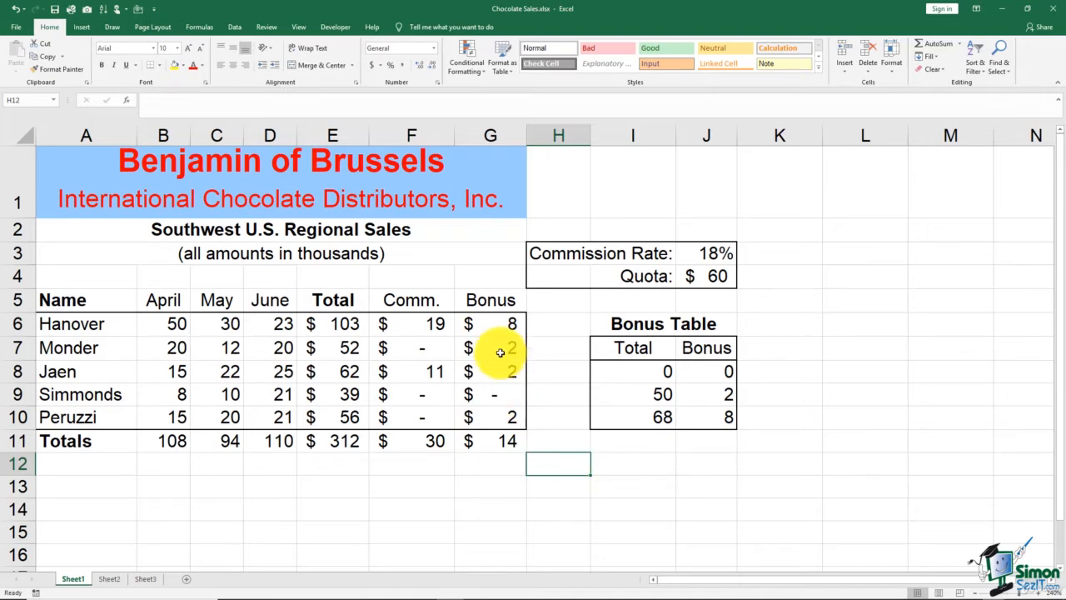
drag(490, 326, 505, 416)
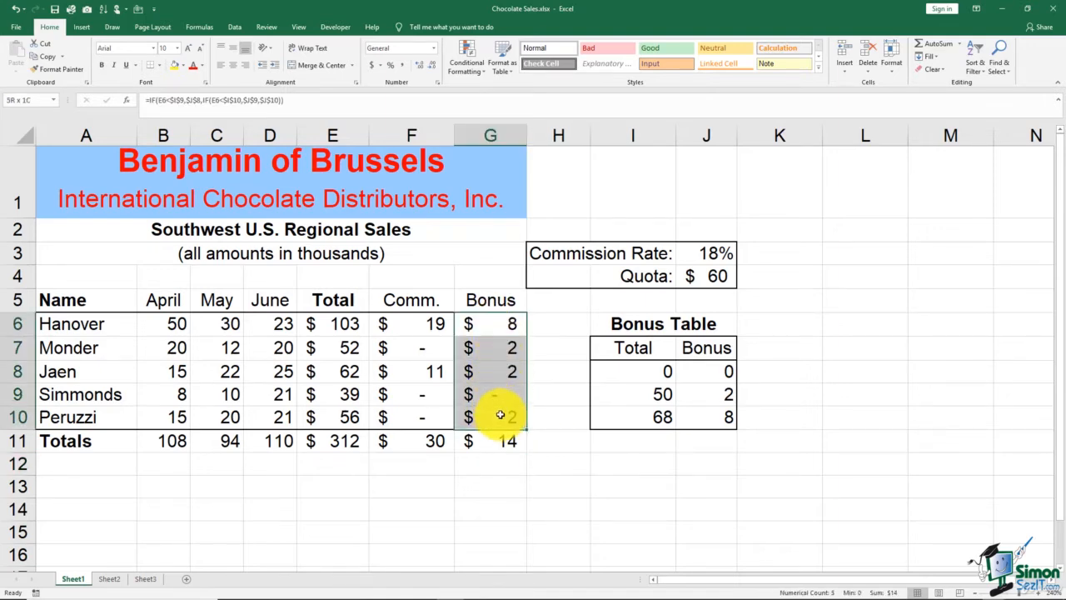
key(Delete)
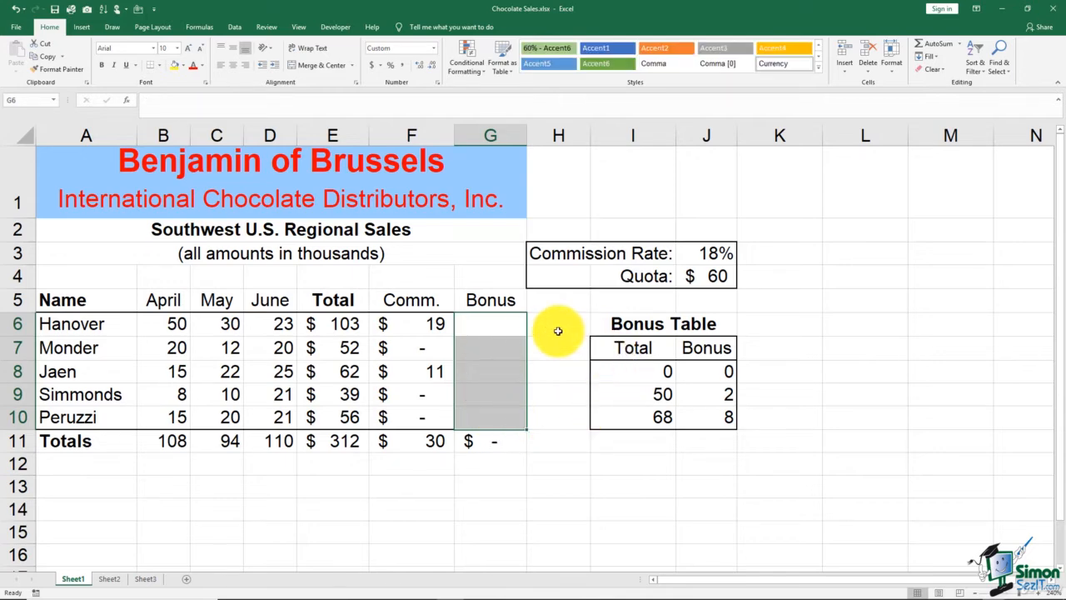
Start a formula in cell G6 and insert the VLOOKUP function from the most recently used functions
click(492, 325)
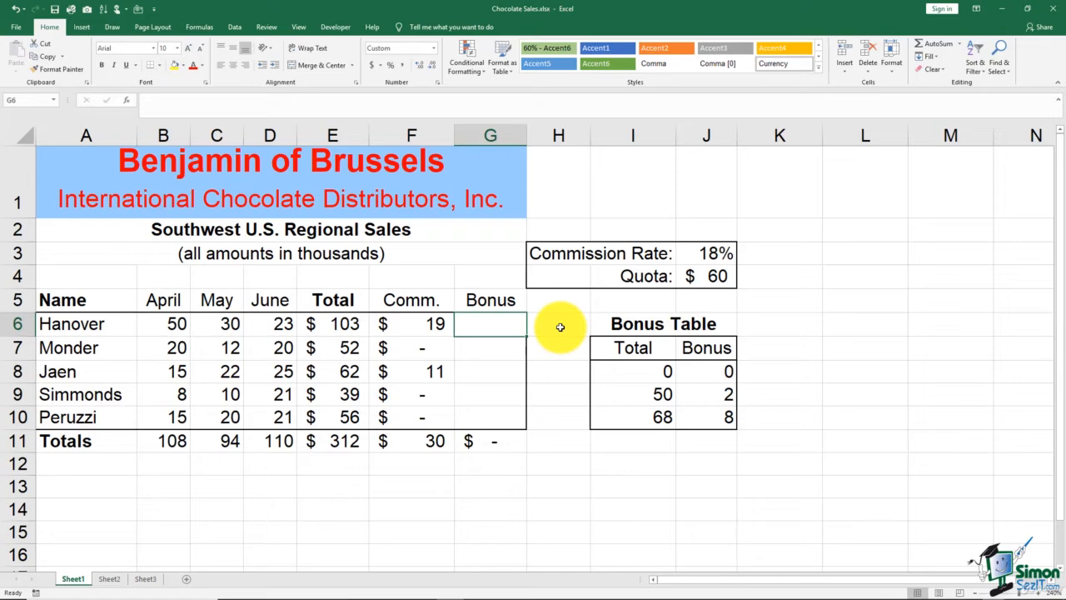
text(=)
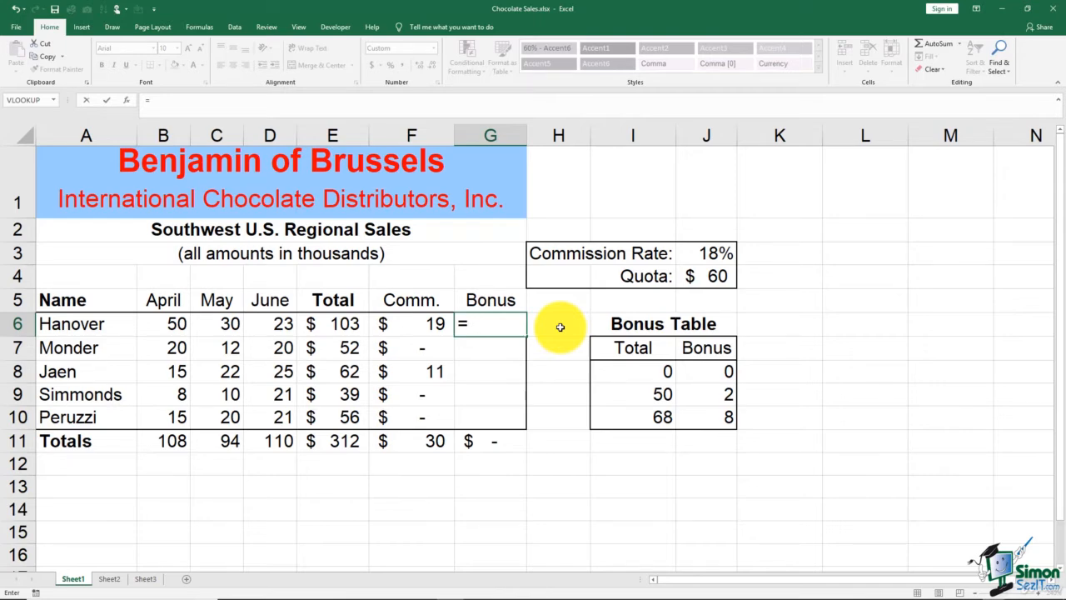
click(198, 27)
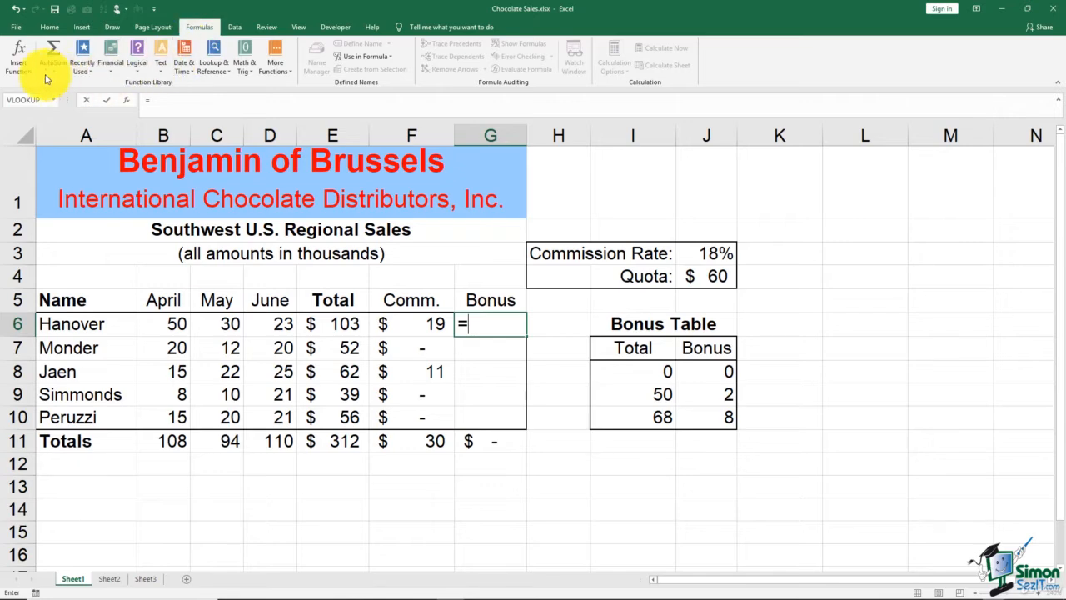
click(20, 59)
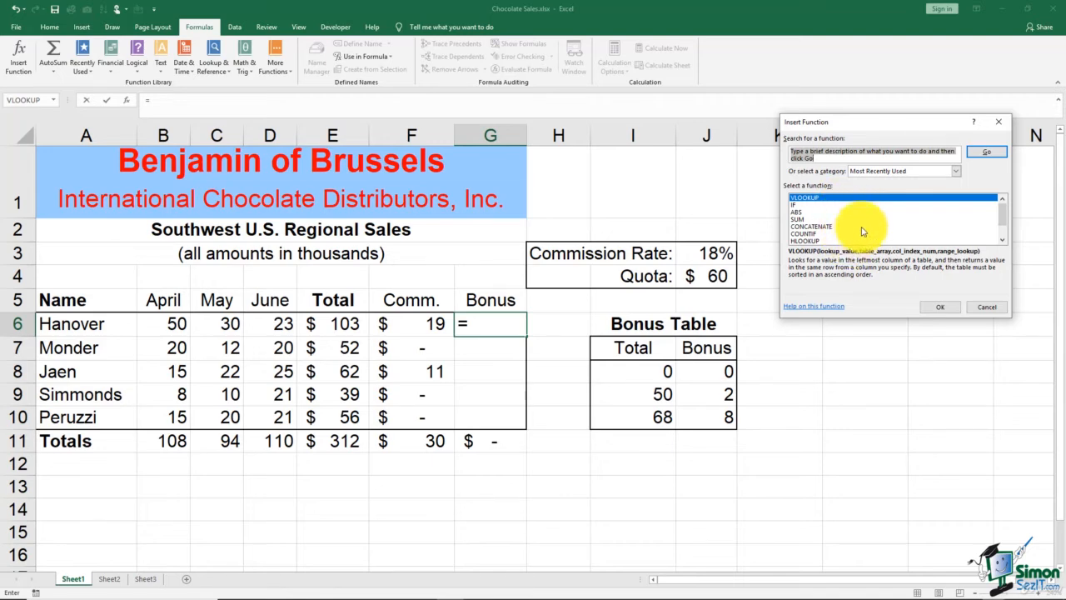
click(956, 171)
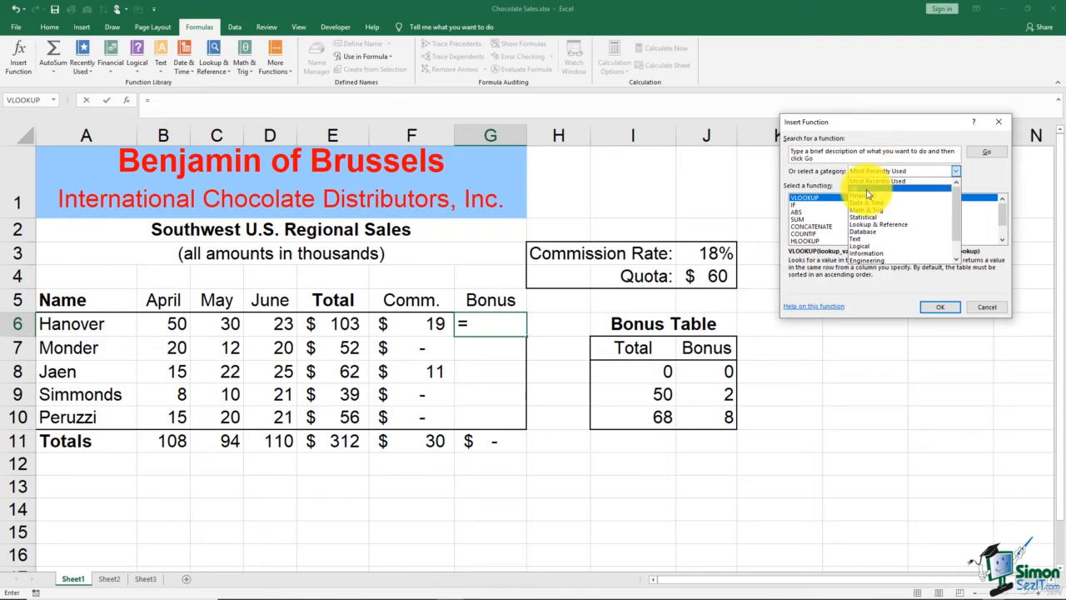
click(820, 200)
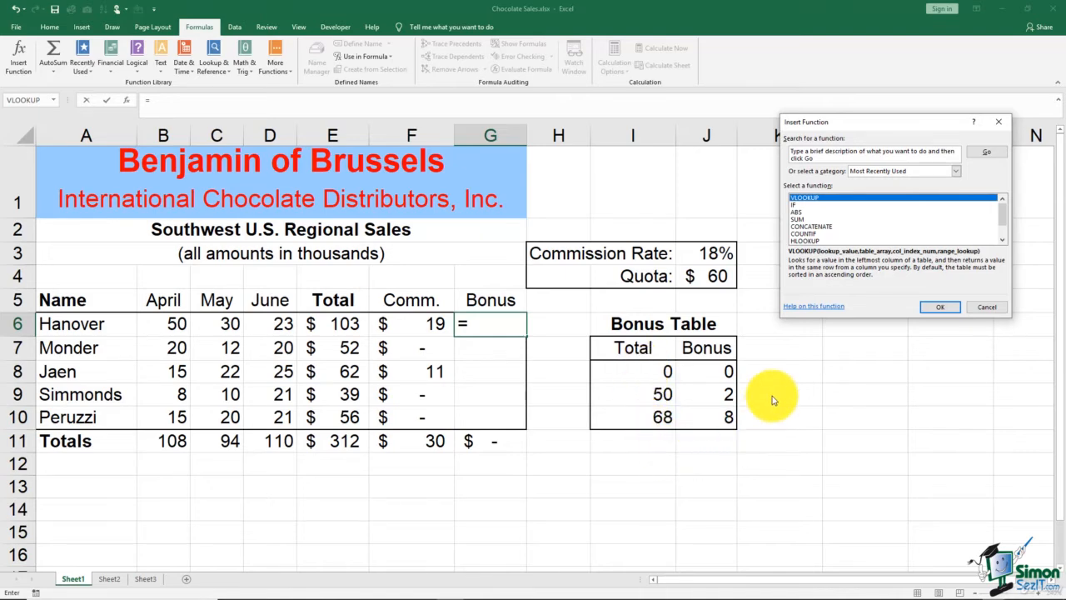
click(939, 307)
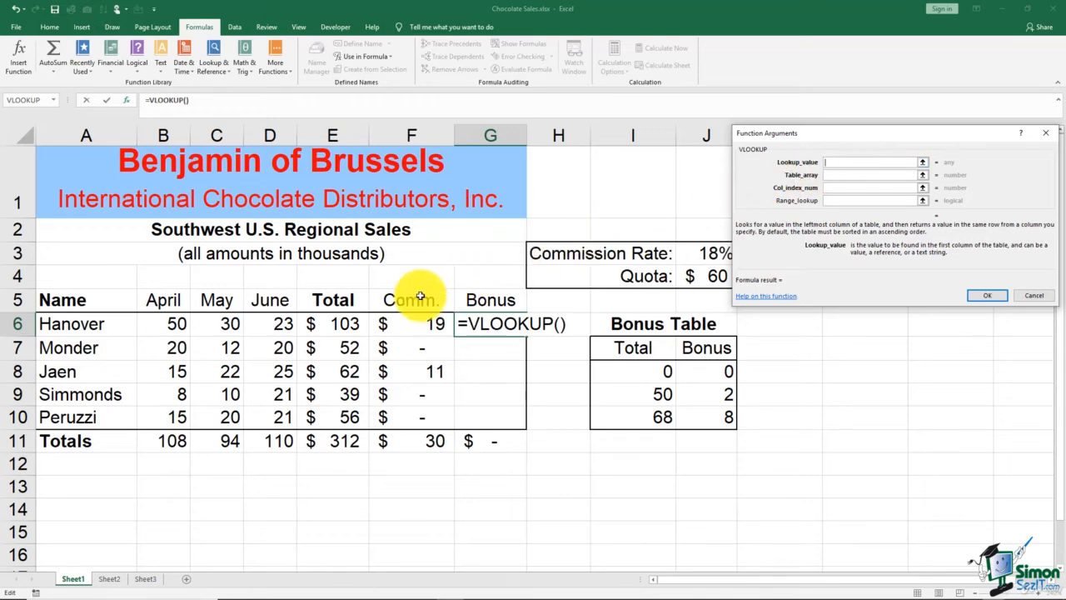
Complete G6's VLOOKUP with lookup value E6, table array Bonus_Table and column index 2, leaving the range lookup blank
click(345, 324)
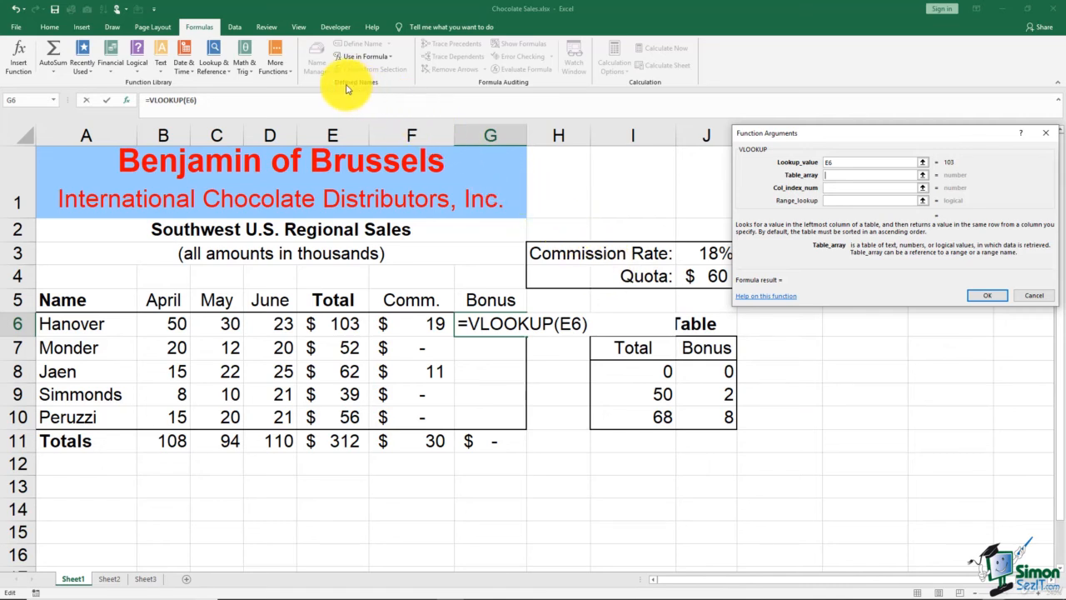
click(387, 58)
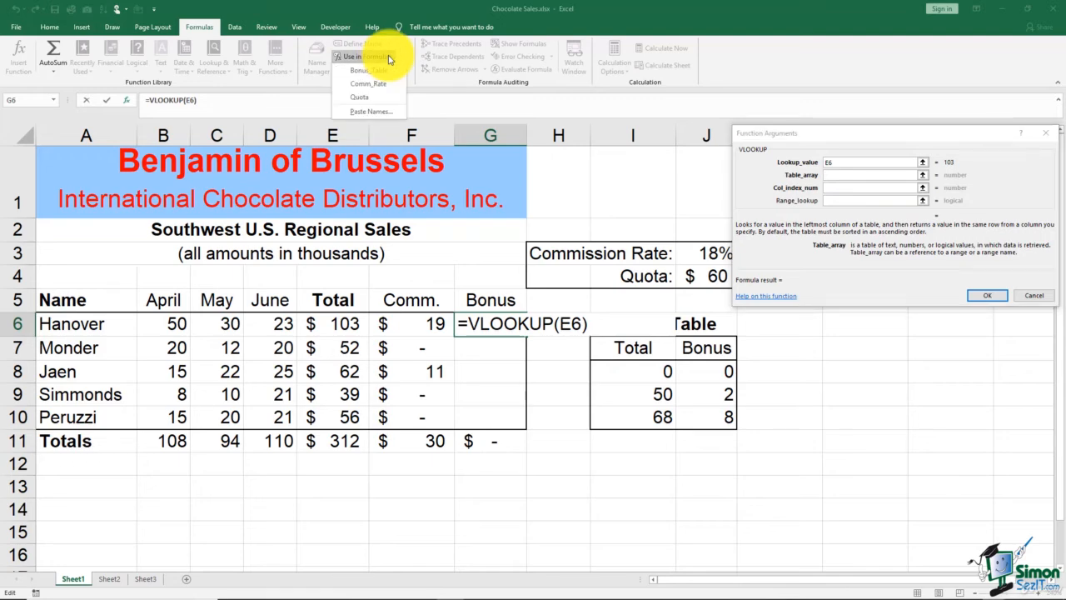
click(388, 72)
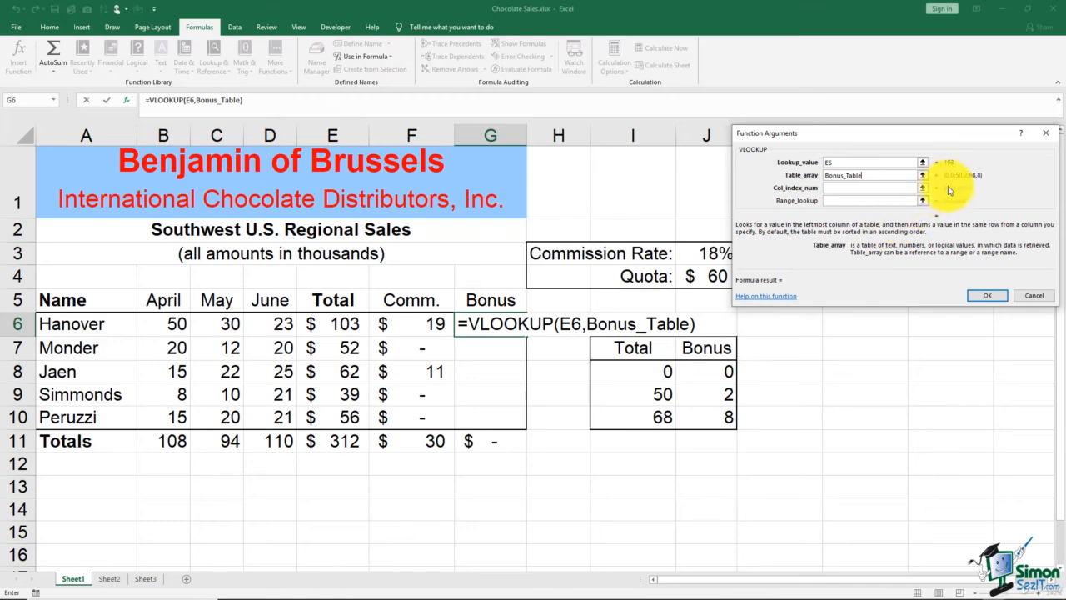
click(842, 188)
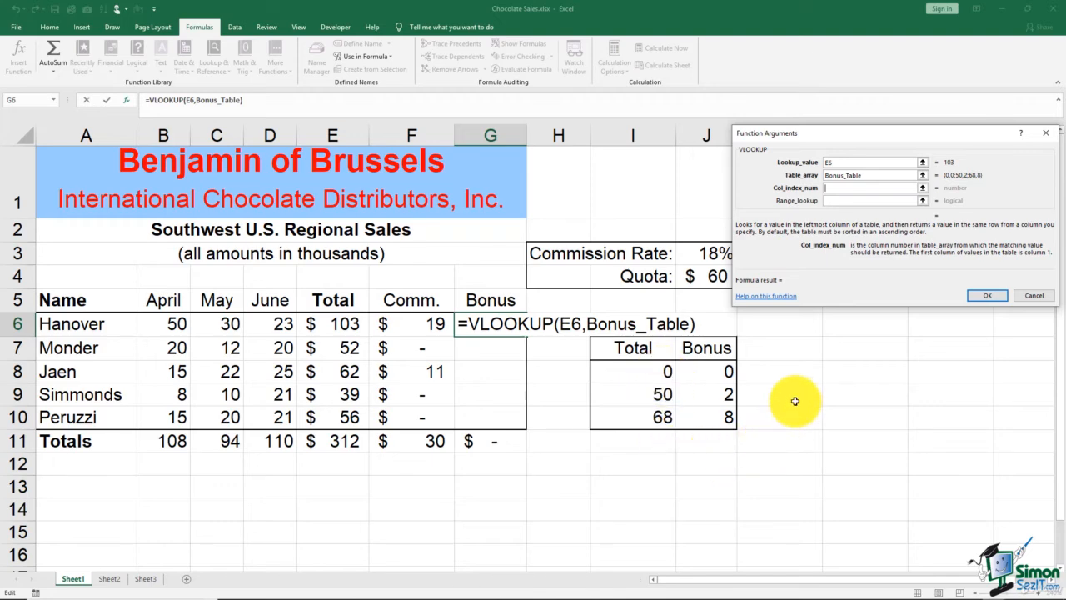
text(2)
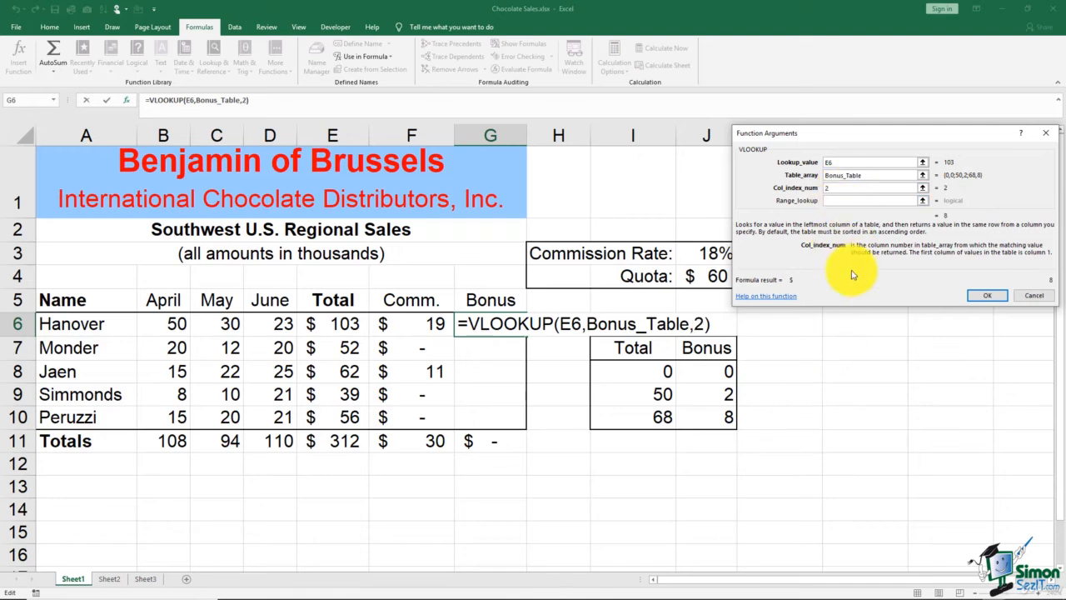
click(843, 199)
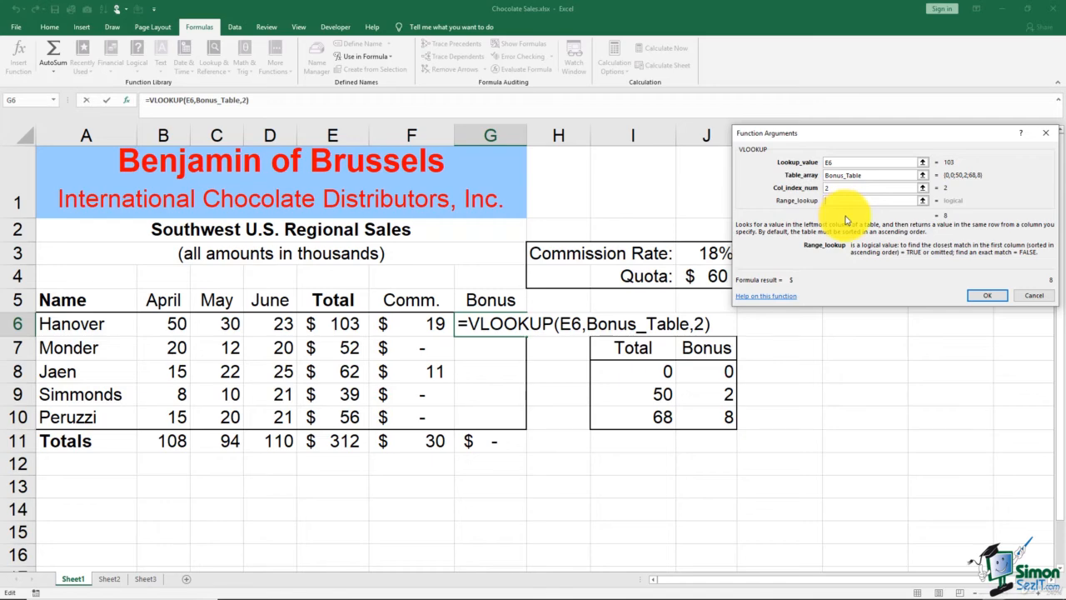
click(987, 295)
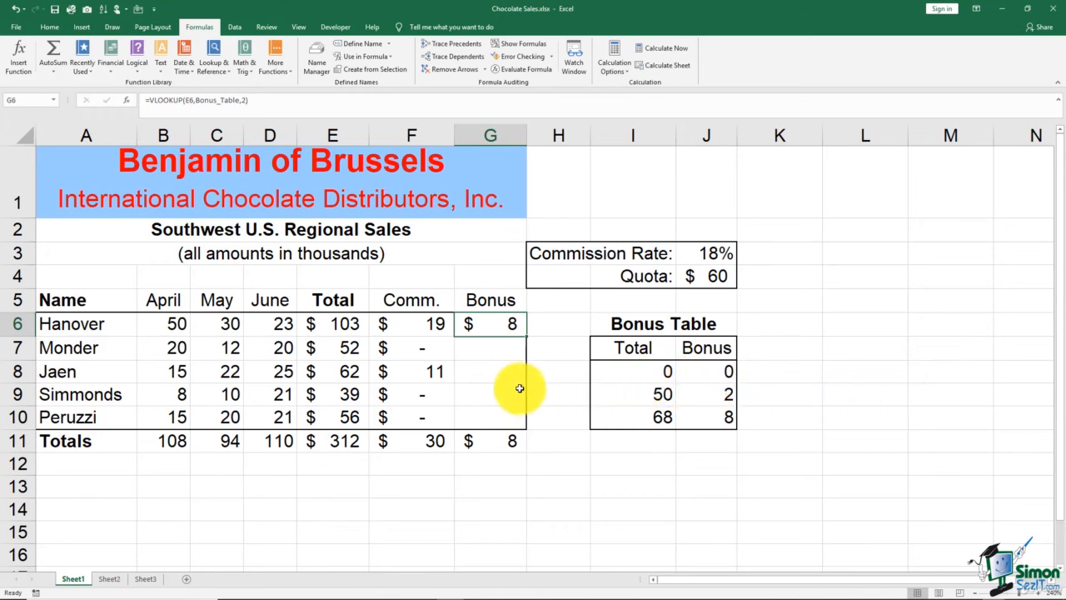
Start a formula in cell G7 and insert the VLOOKUP function
click(483, 350)
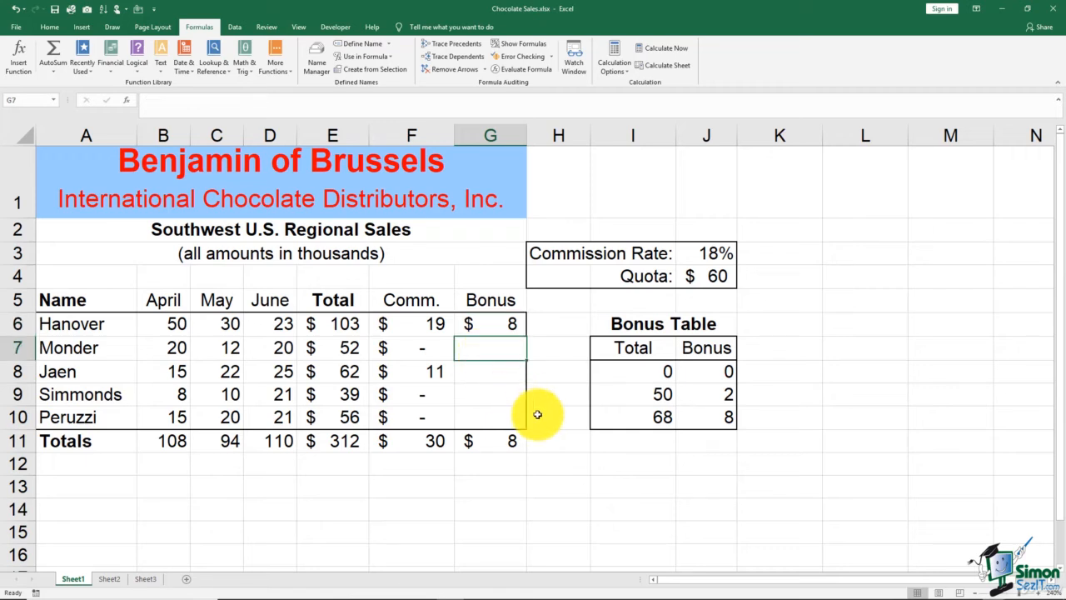
text(=)
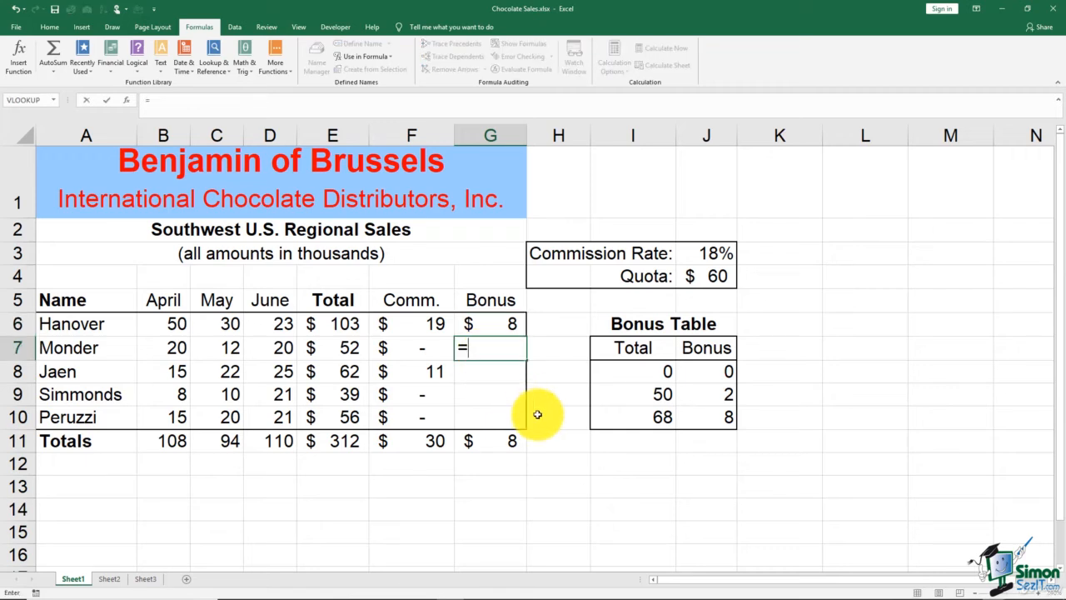
click(16, 61)
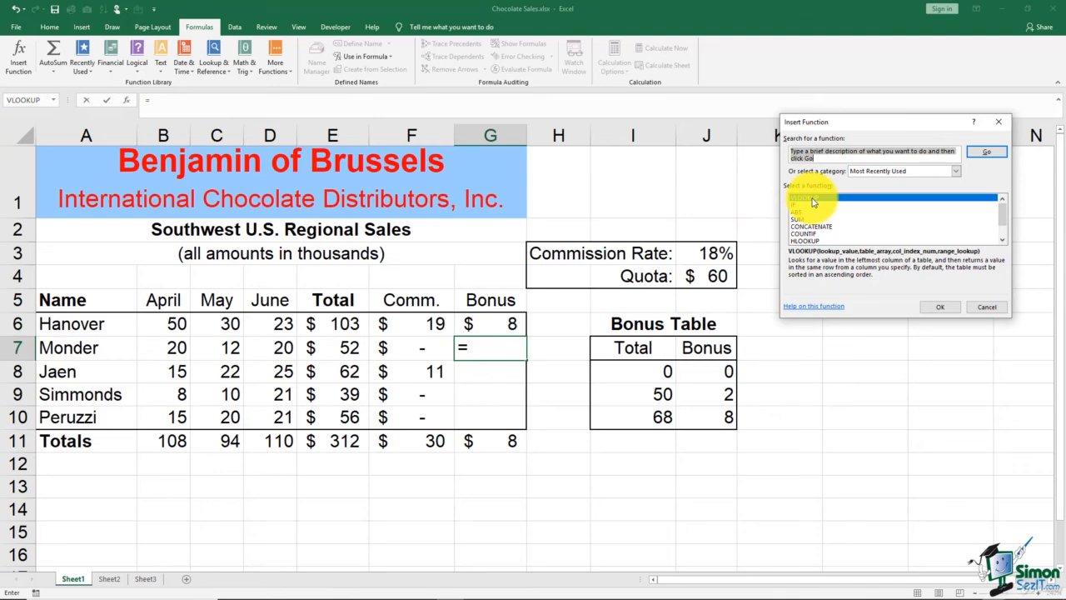
click(940, 308)
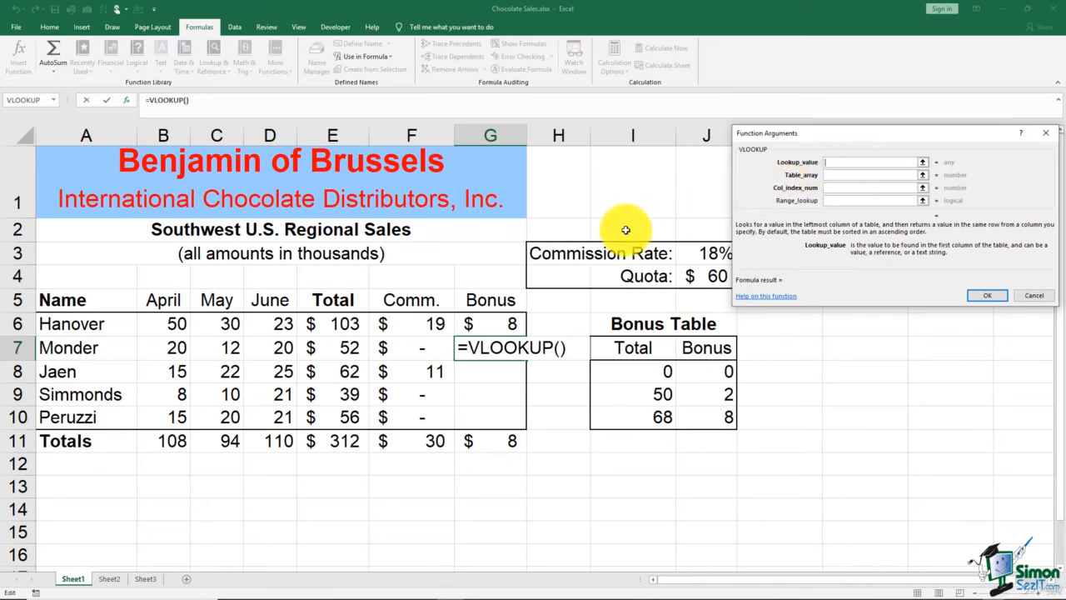
Complete G7's VLOOKUP with lookup value E7, table array Bonus_Table and column index 2, leaving the range lookup blank
click(346, 346)
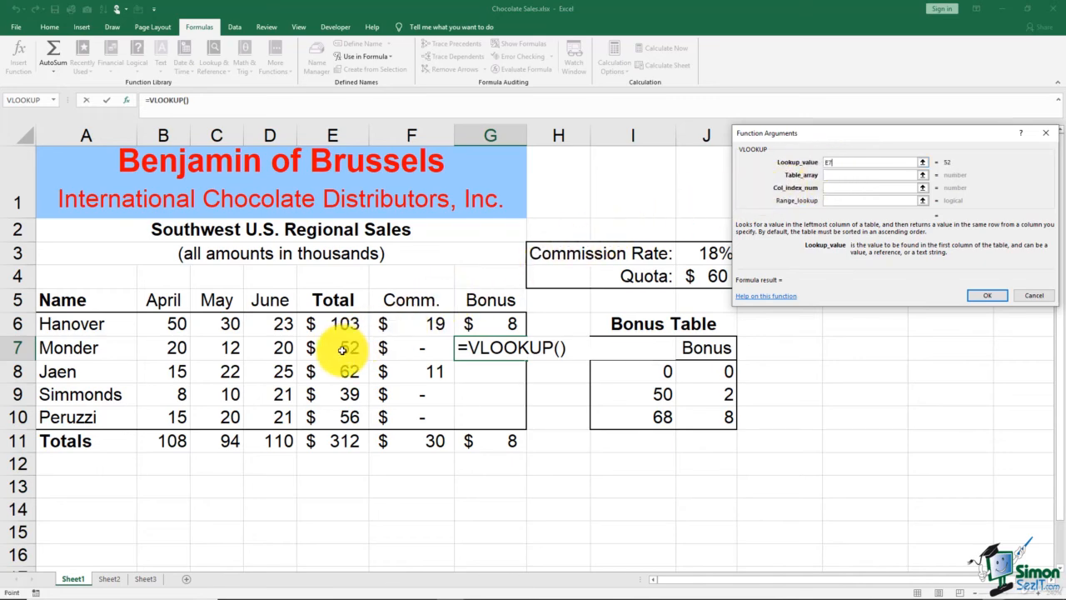
click(830, 176)
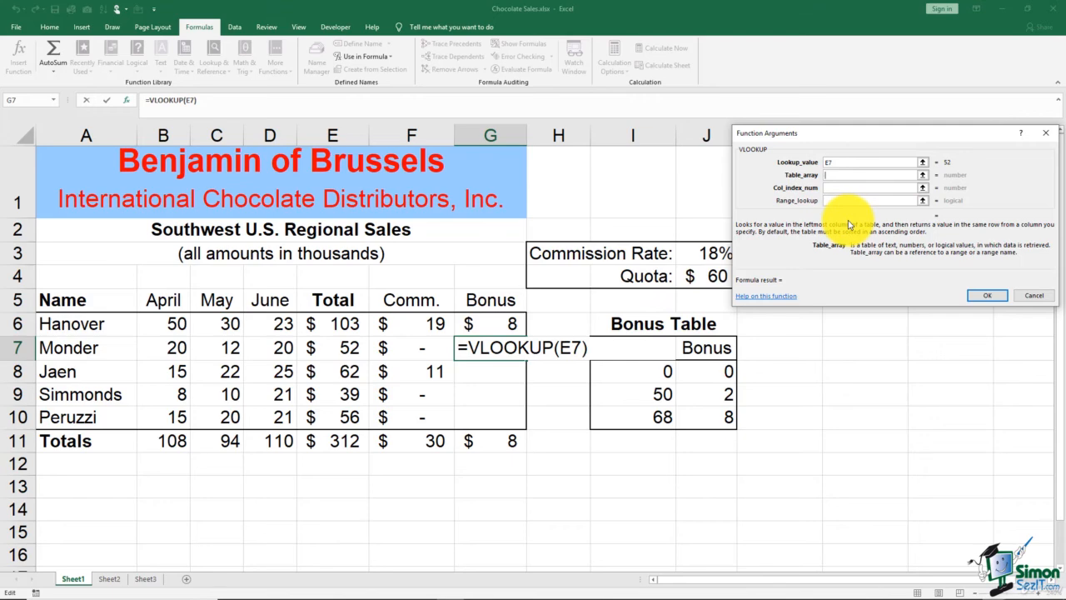
click(389, 58)
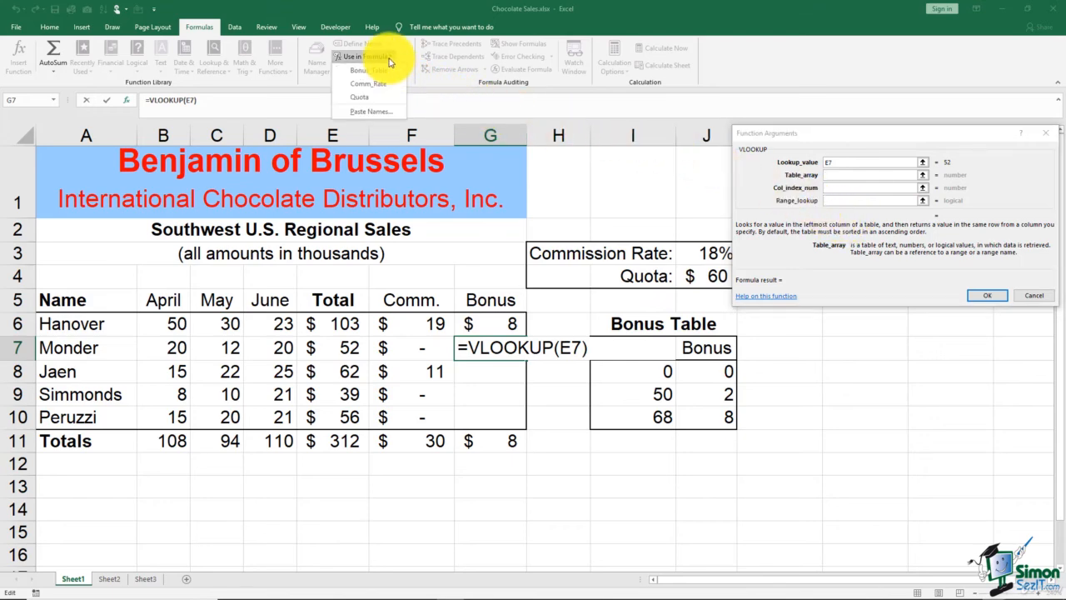
click(379, 69)
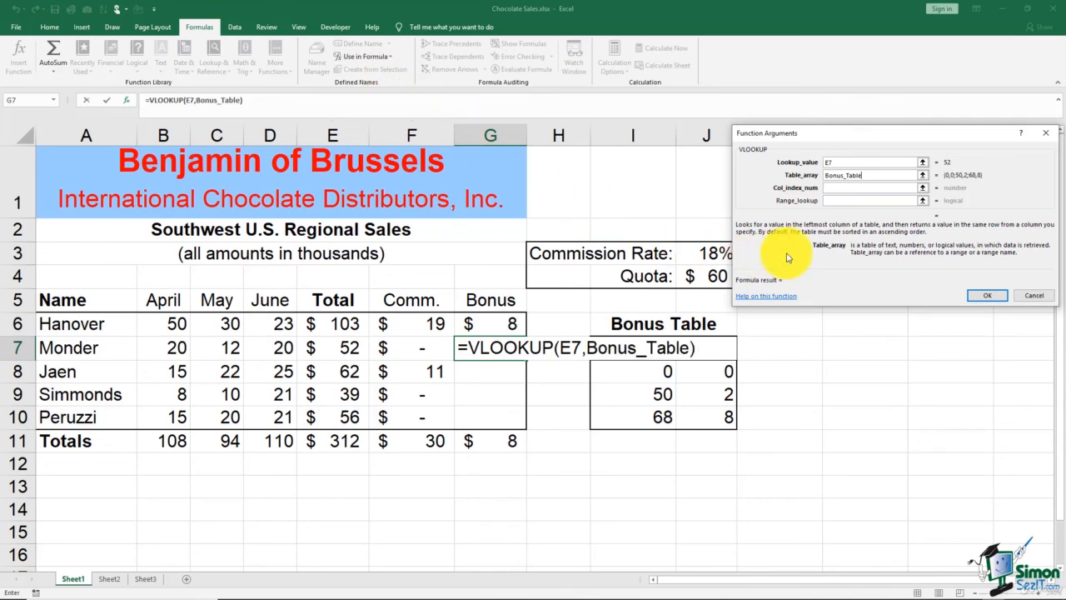
click(833, 188)
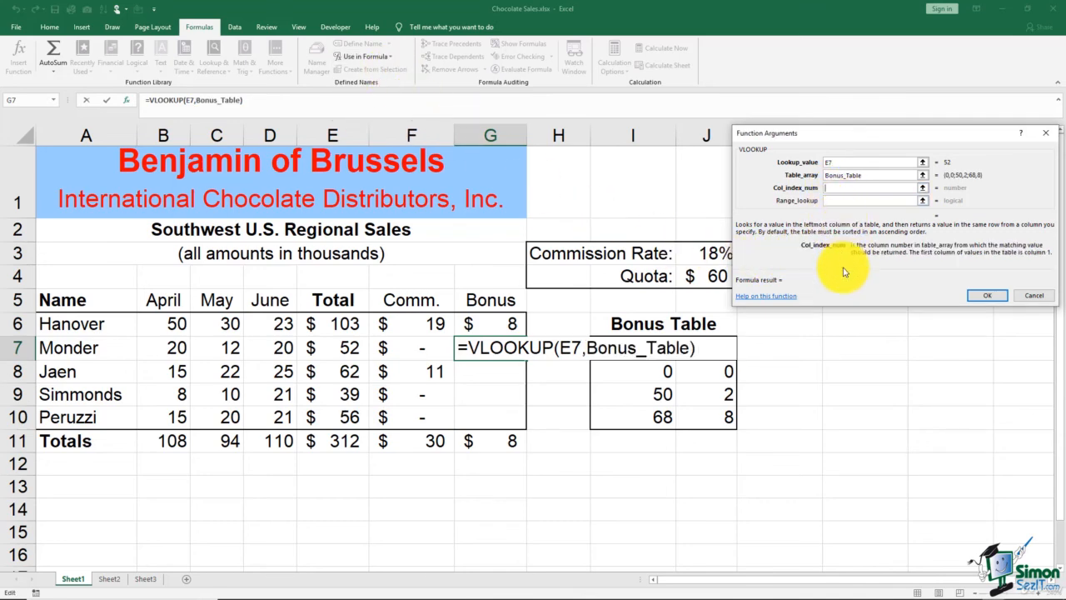
text(2)
click(826, 200)
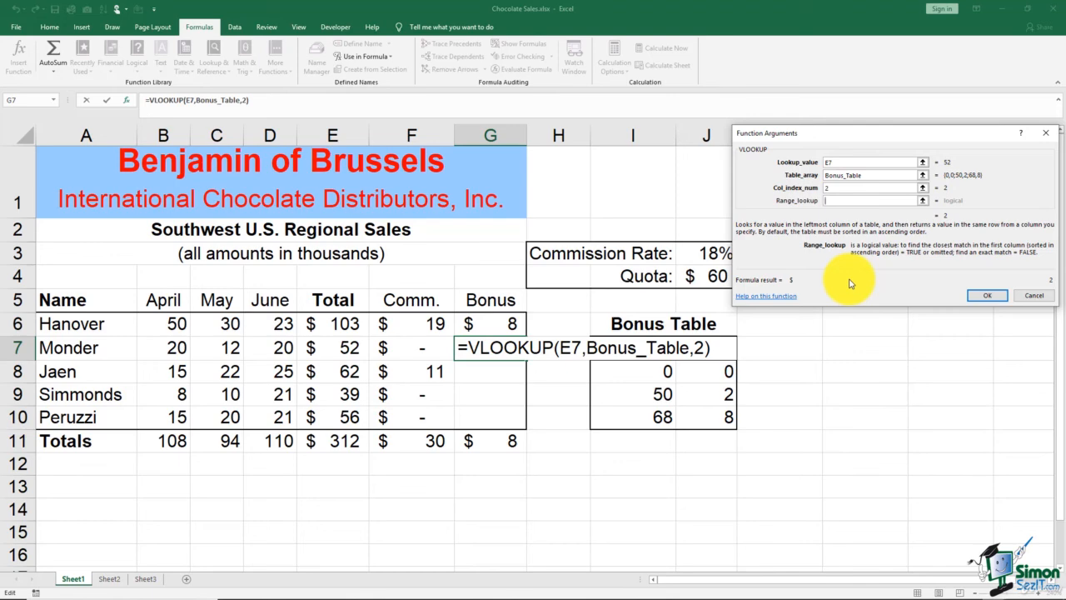
click(987, 296)
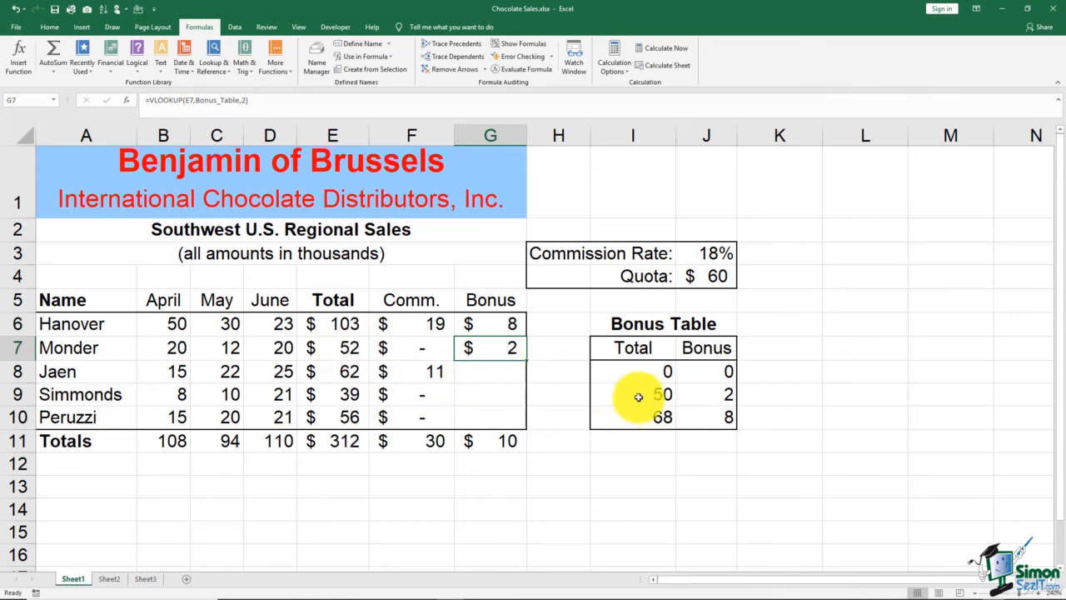
Fill the VLOOKUP formula from G7 down through G10 in the Bonus column
click(700, 395)
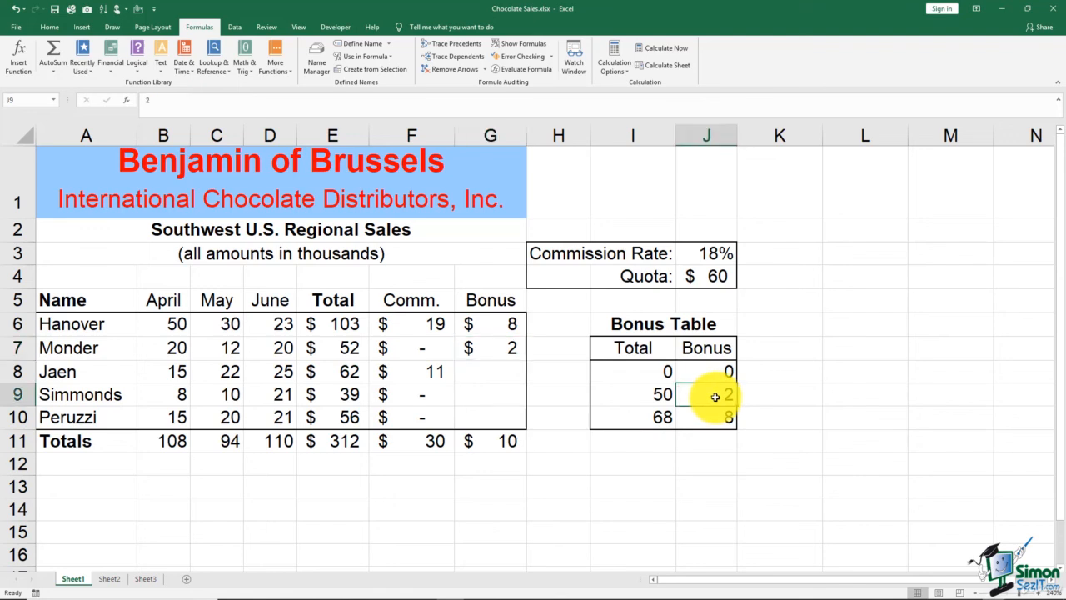
click(787, 374)
click(514, 349)
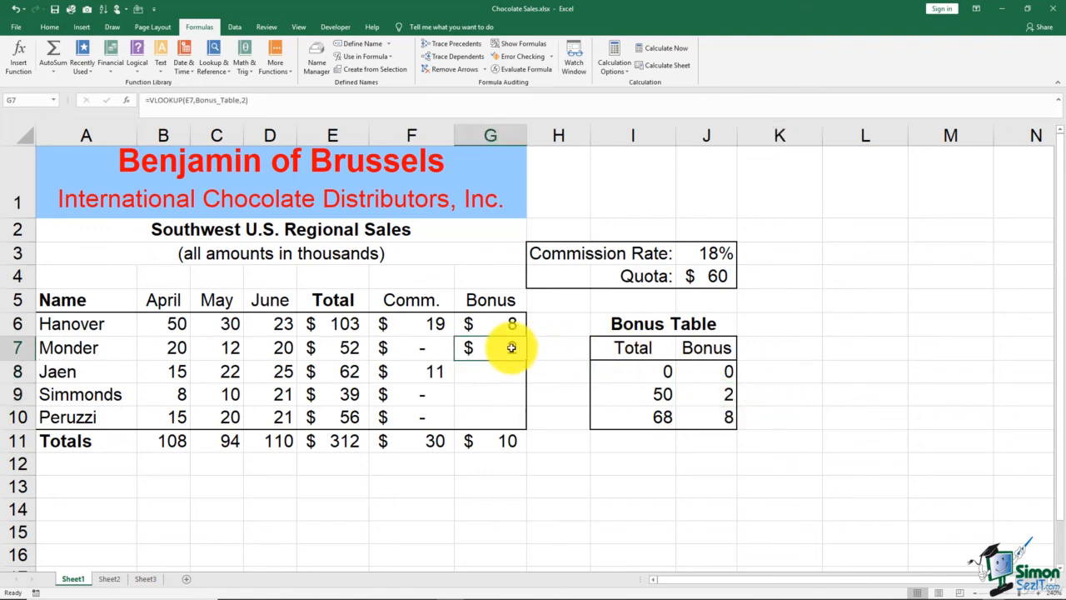
drag(527, 361, 530, 430)
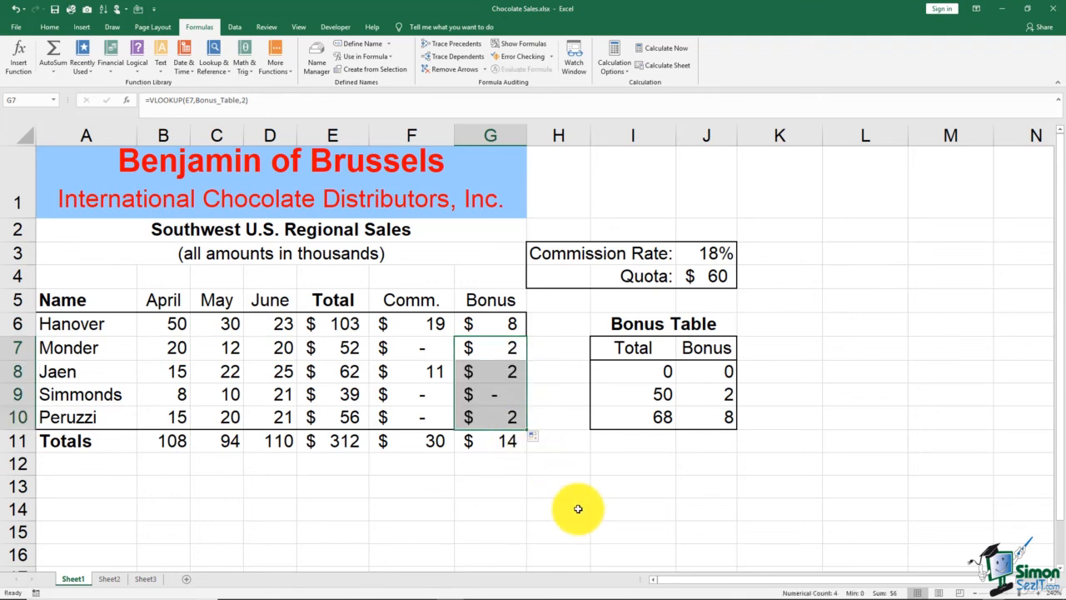